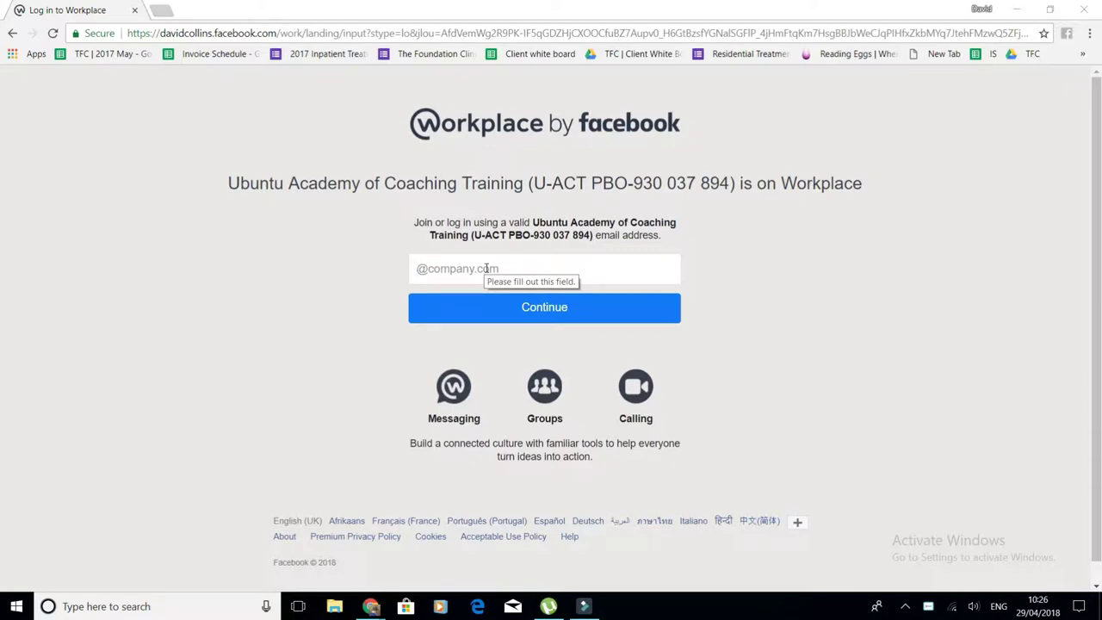
- Focus the company email field on the Ubuntu Academy of Coaching Training login page
{"action": "left_click", "coordinate": [486, 269]}
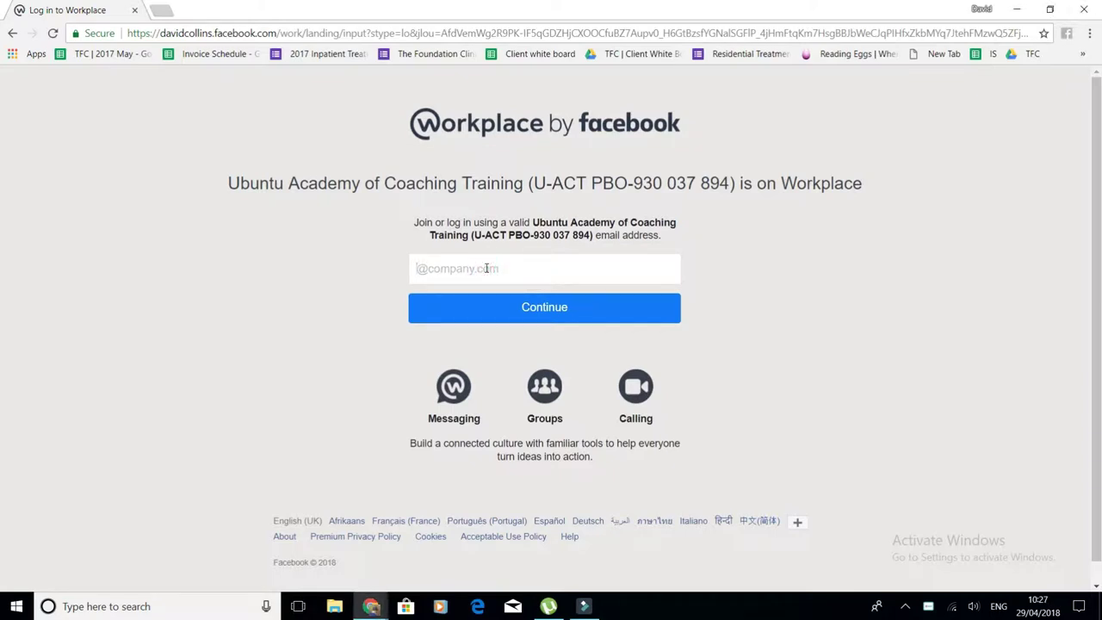
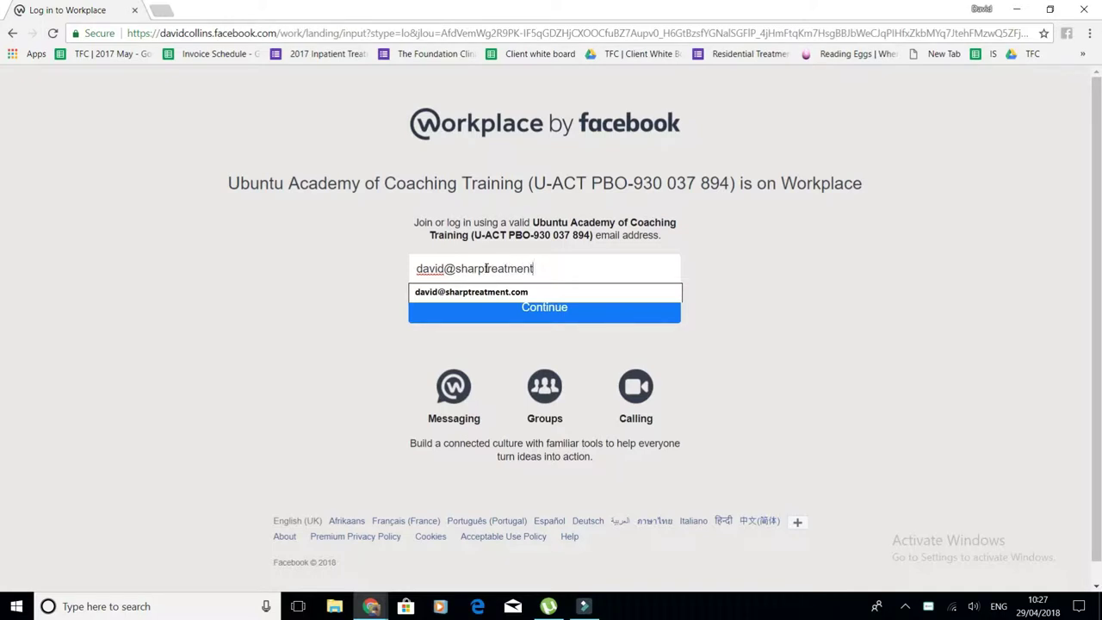
- Log in with the work email address and account password, then go to your own profile
{"action": "key", "text": "Return"}
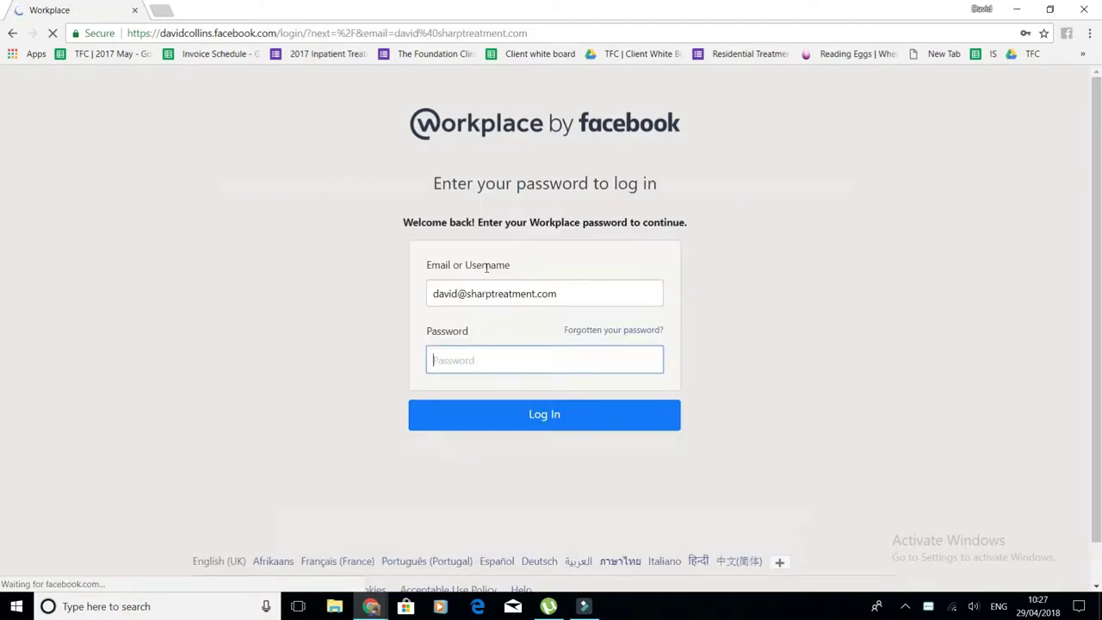
{"action": "type", "text": "•"}
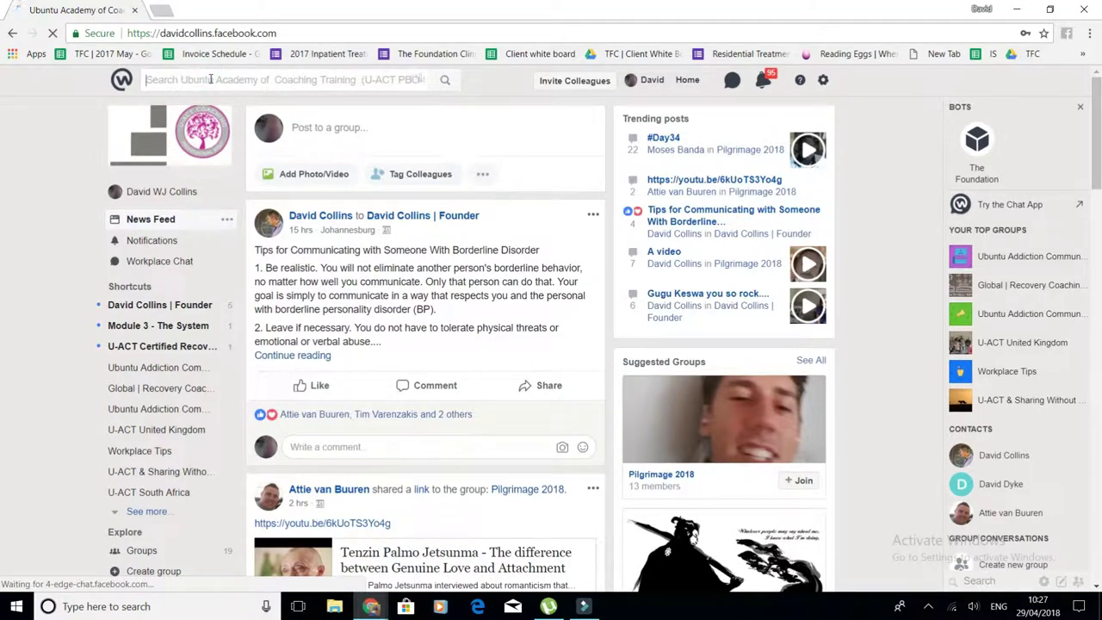
{"action": "left_click", "coordinate": [165, 195]}
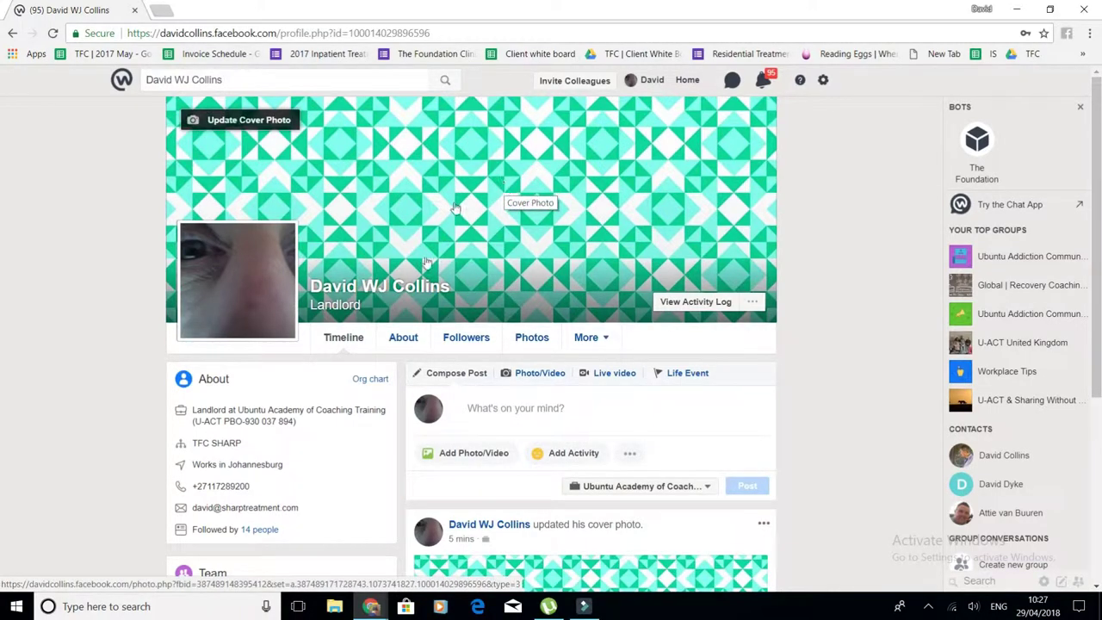
- Publish the status post 'hello i am here' on your profile timeline
{"action": "scroll", "coordinate": [543, 396], "scroll_direction": "down", "scroll_amount": 5}
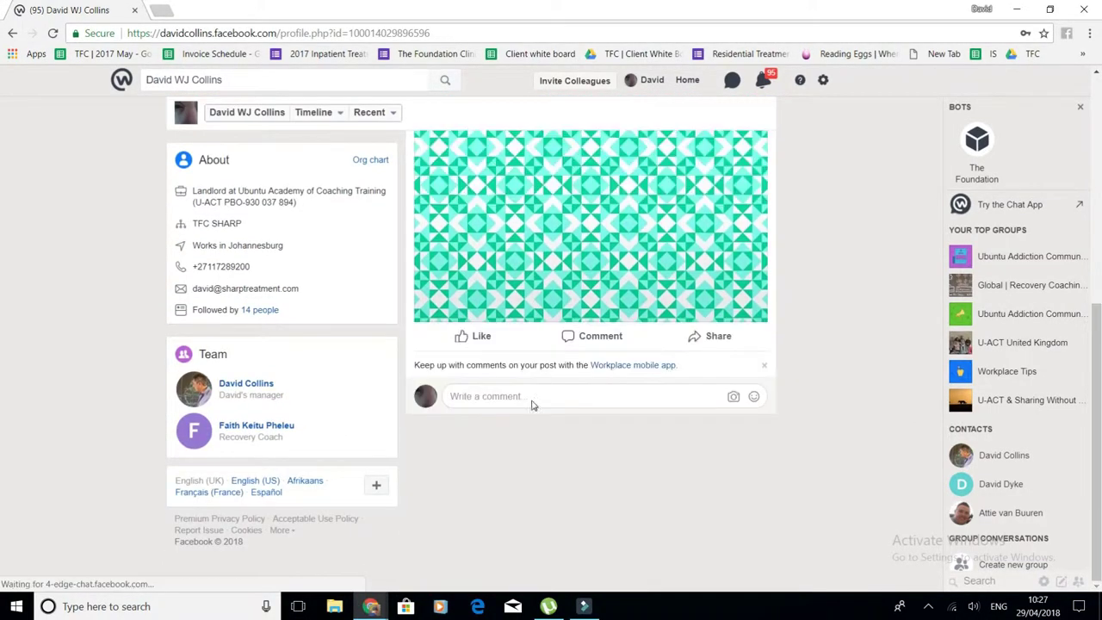
{"action": "scroll", "coordinate": [531, 400], "scroll_direction": "up", "scroll_amount": 5}
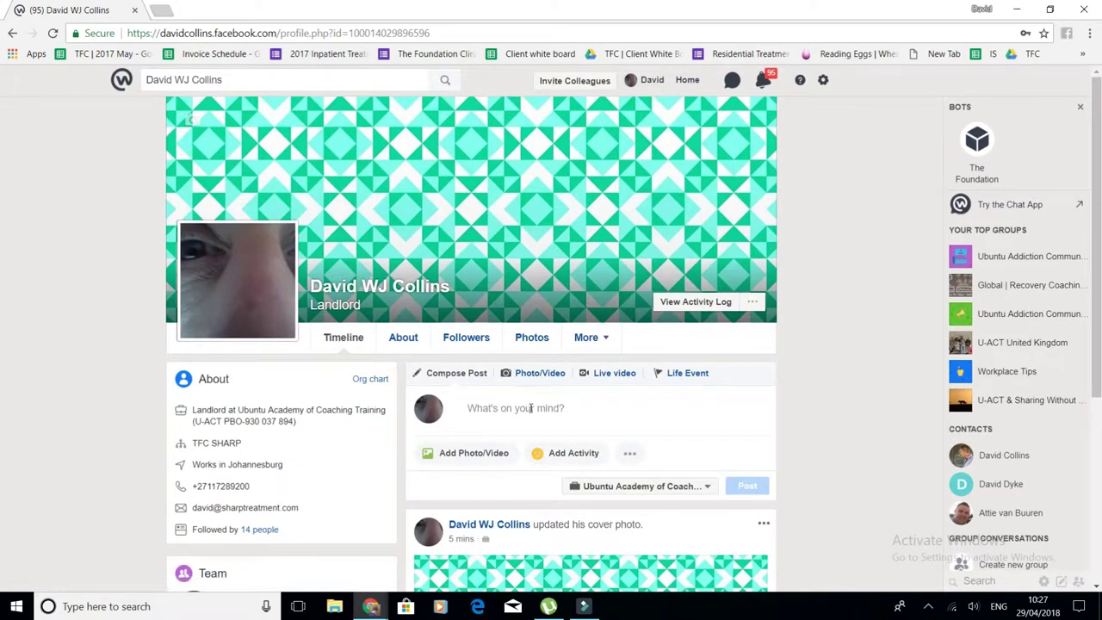
{"action": "left_click", "coordinate": [531, 409]}
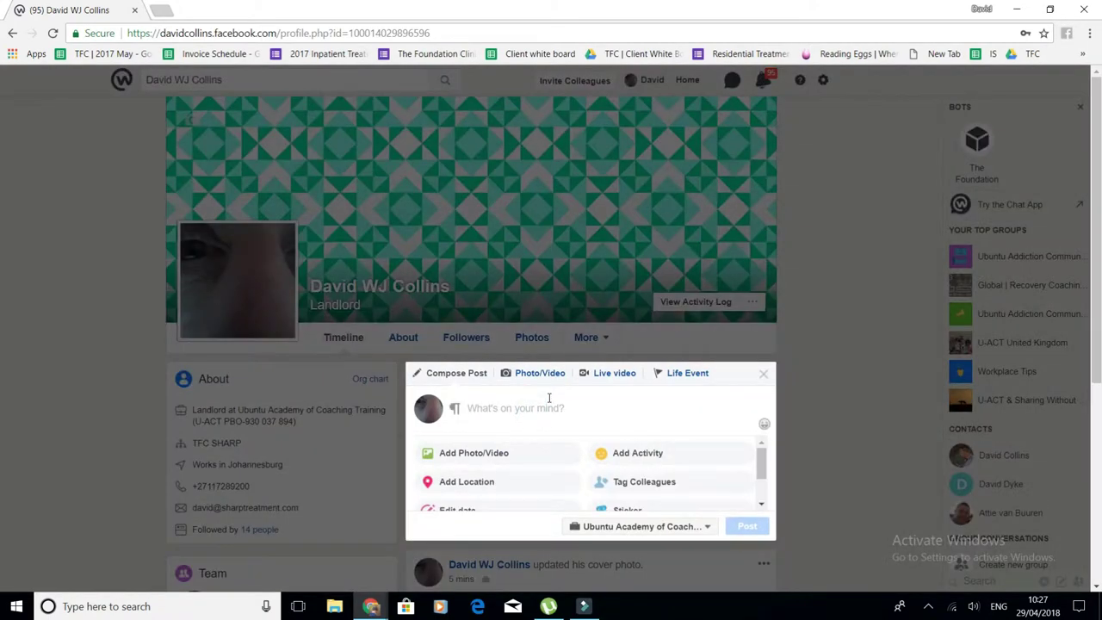
{"action": "type", "text": "hello i am her"}
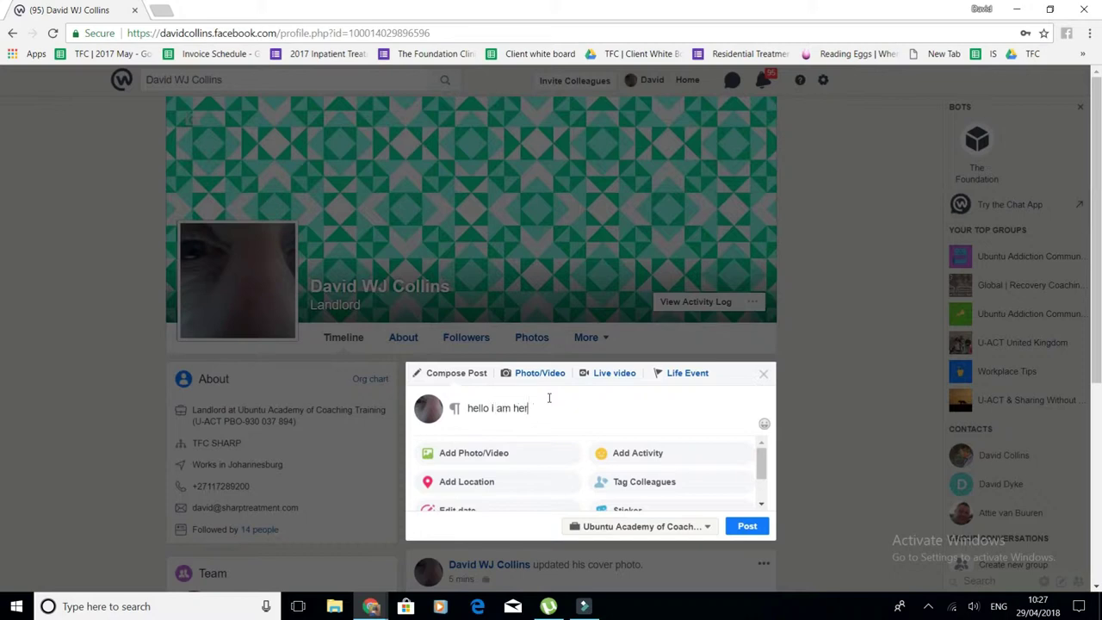
{"action": "type", "text": "e"}
{"action": "key", "text": "Return"}
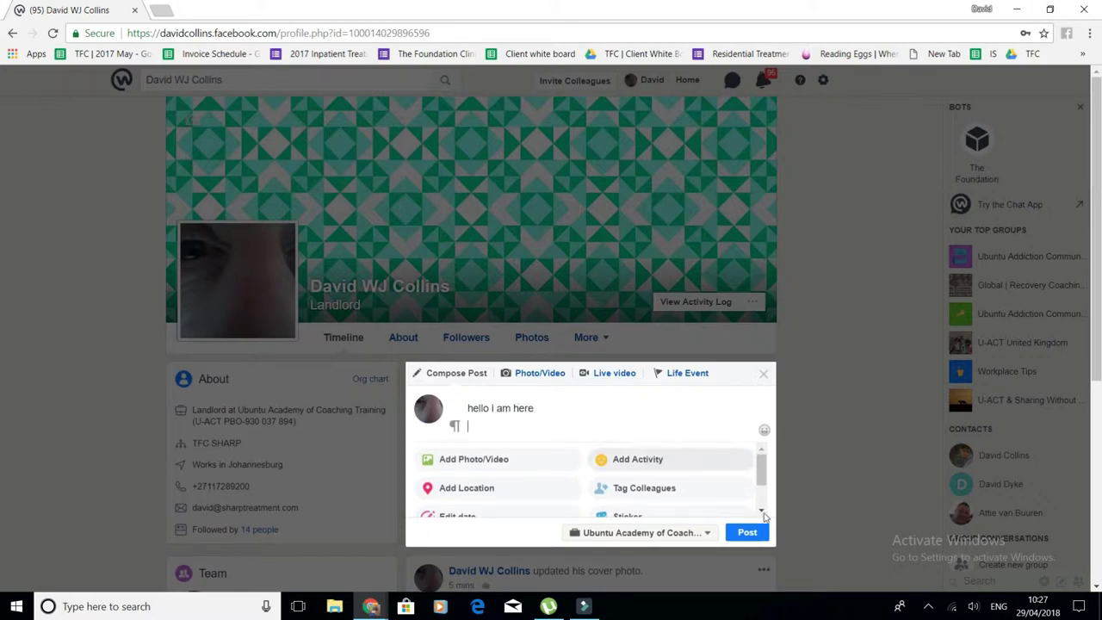
{"action": "left_click", "coordinate": [744, 531]}
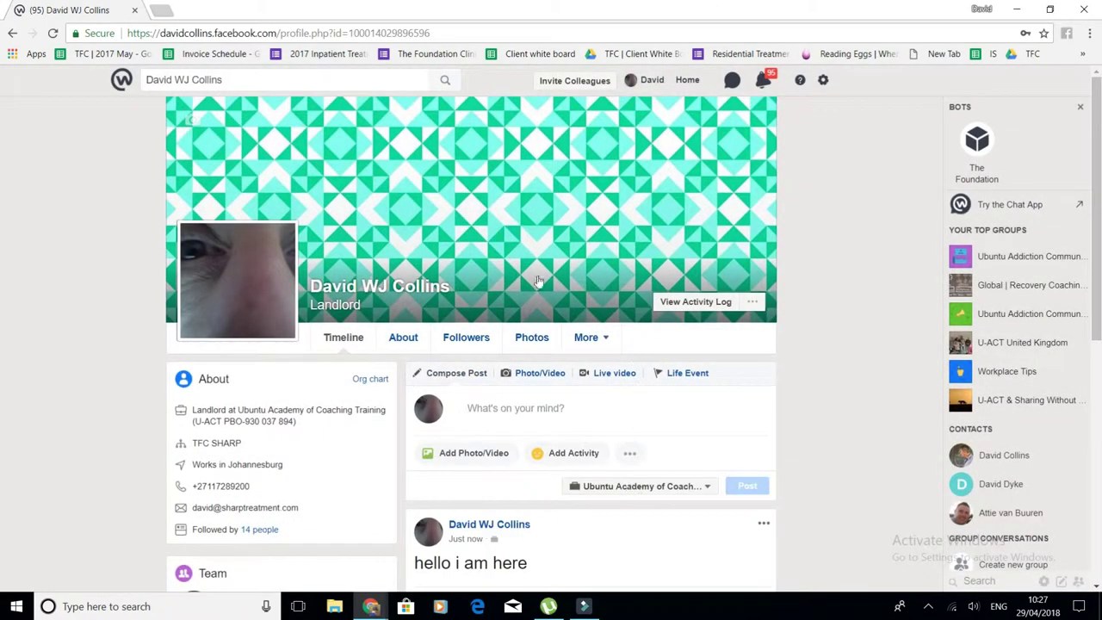
{"action": "scroll", "coordinate": [484, 327], "scroll_direction": "down", "scroll_amount": 3}
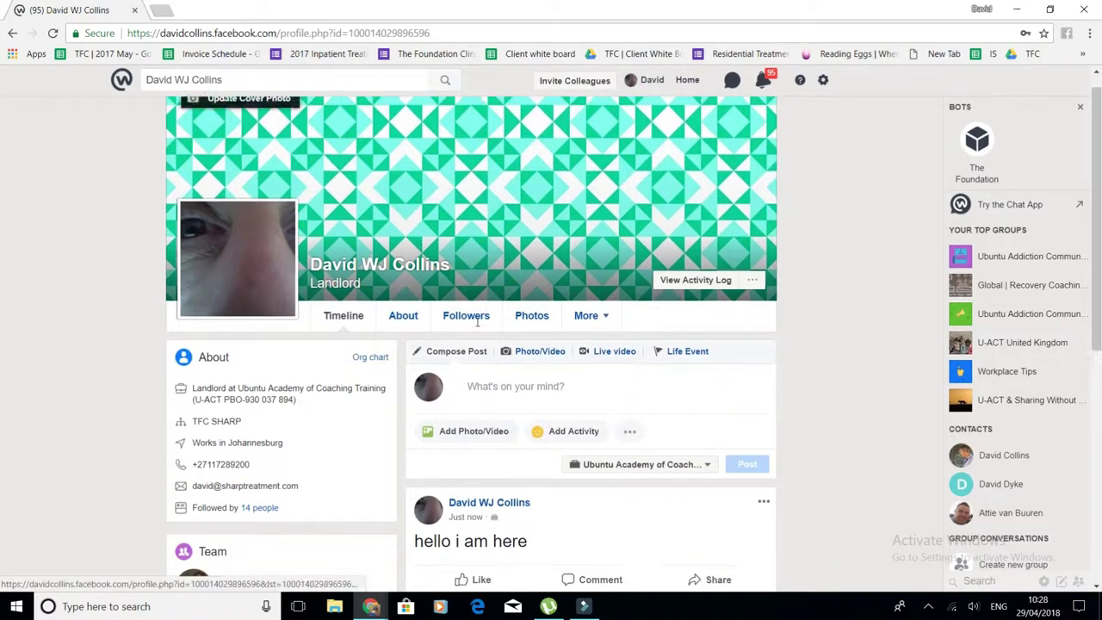
{"action": "scroll", "coordinate": [476, 380], "scroll_direction": "down", "scroll_amount": 2}
{"action": "scroll", "coordinate": [476, 379], "scroll_direction": "up", "scroll_amount": 6}
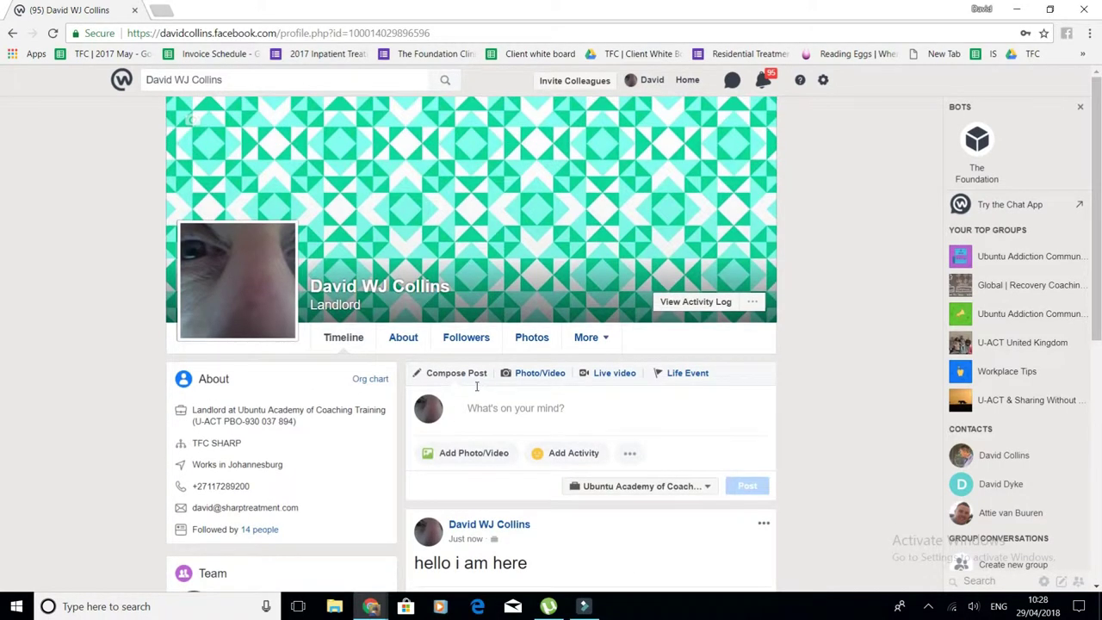
- Search 'onlie', open the Online Students group and view its pending join request options
{"action": "left_click", "coordinate": [237, 75]}
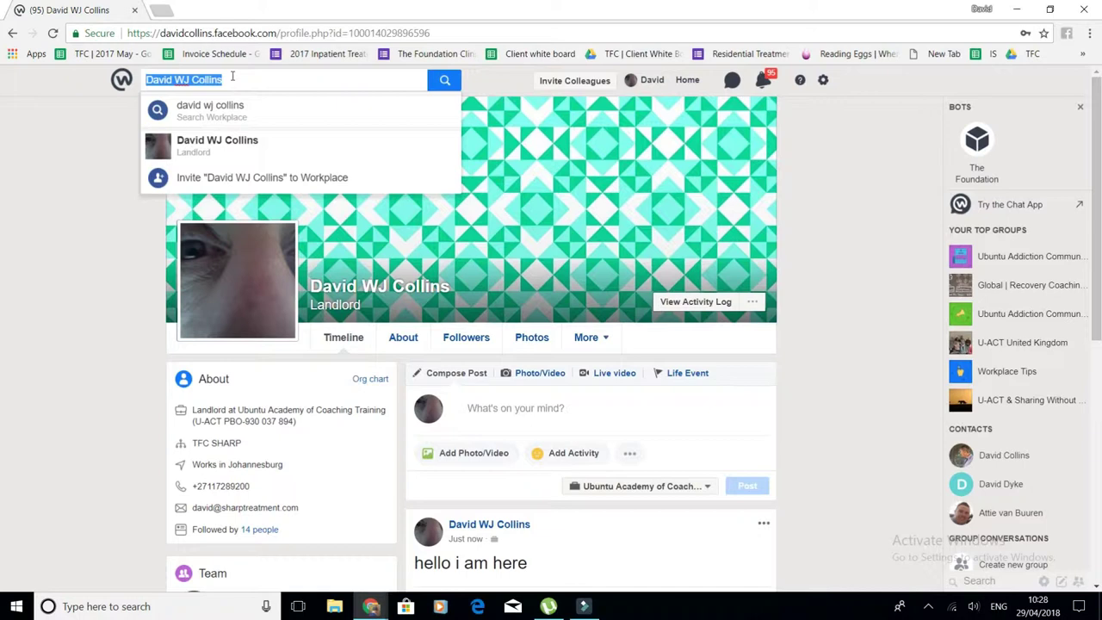
{"action": "type", "text": "onlie"}
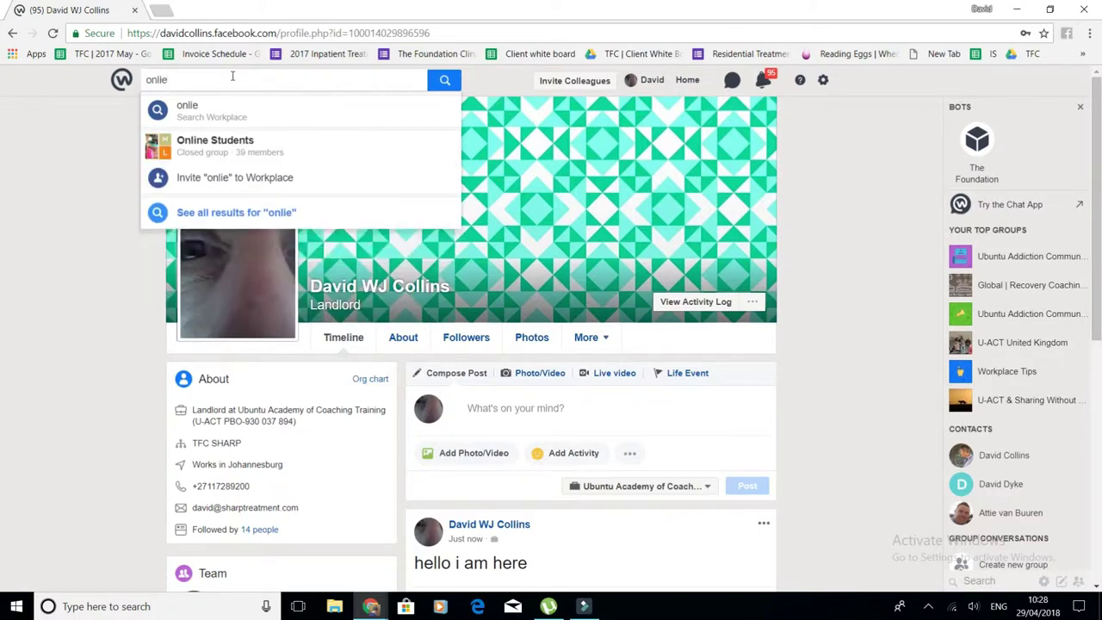
{"action": "left_click", "coordinate": [222, 150]}
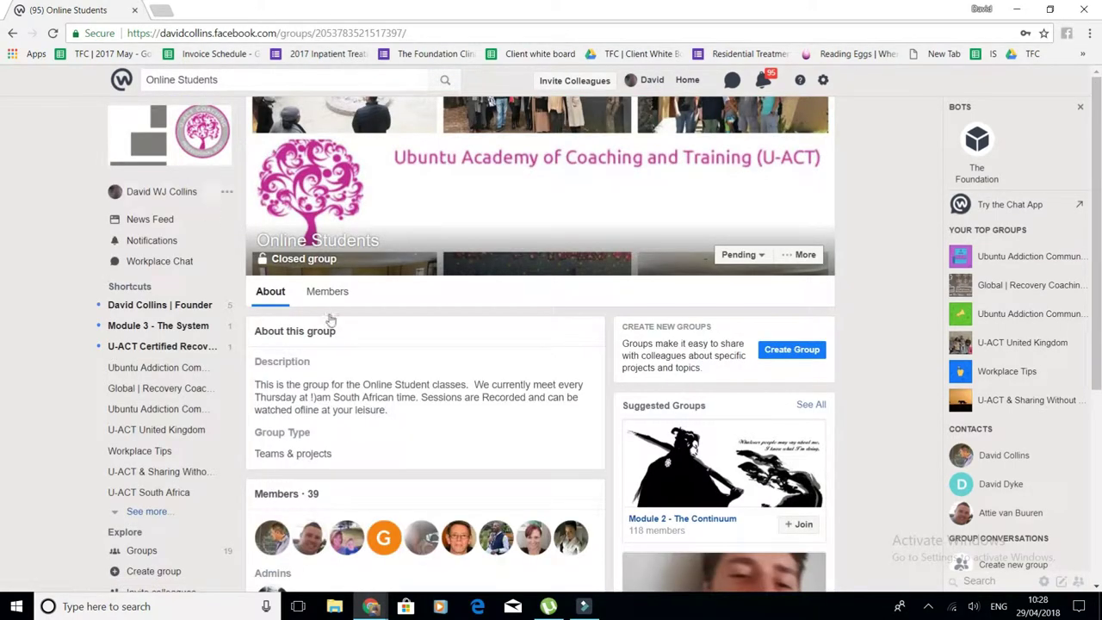
{"action": "left_click", "coordinate": [742, 255]}
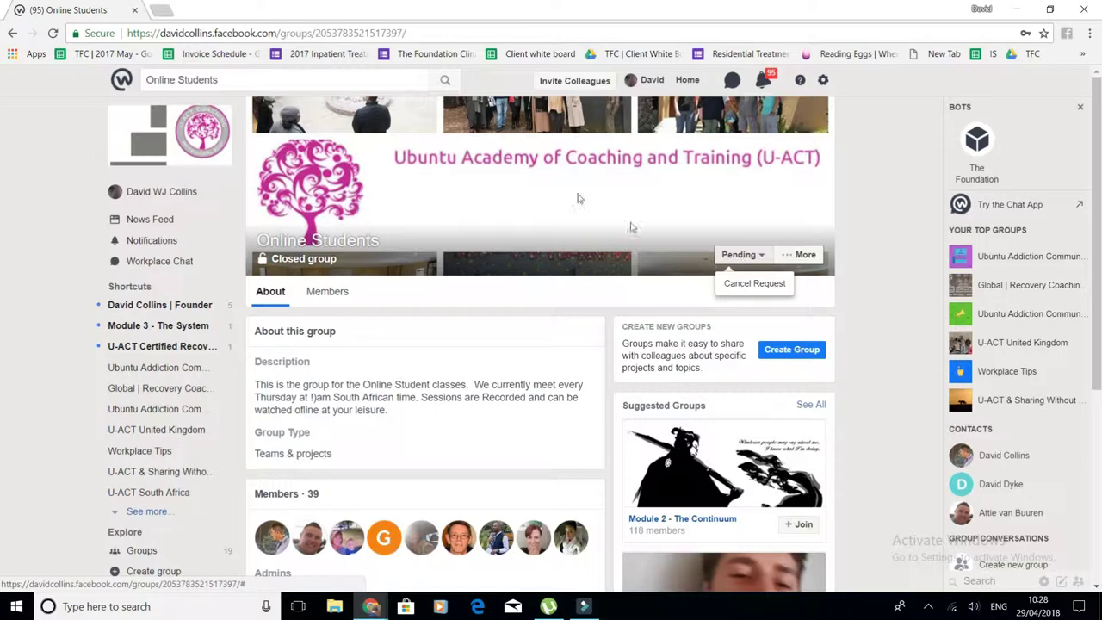
- Search 'modules' and open the Module 1 - The Conversation group
{"action": "left_click", "coordinate": [230, 79]}
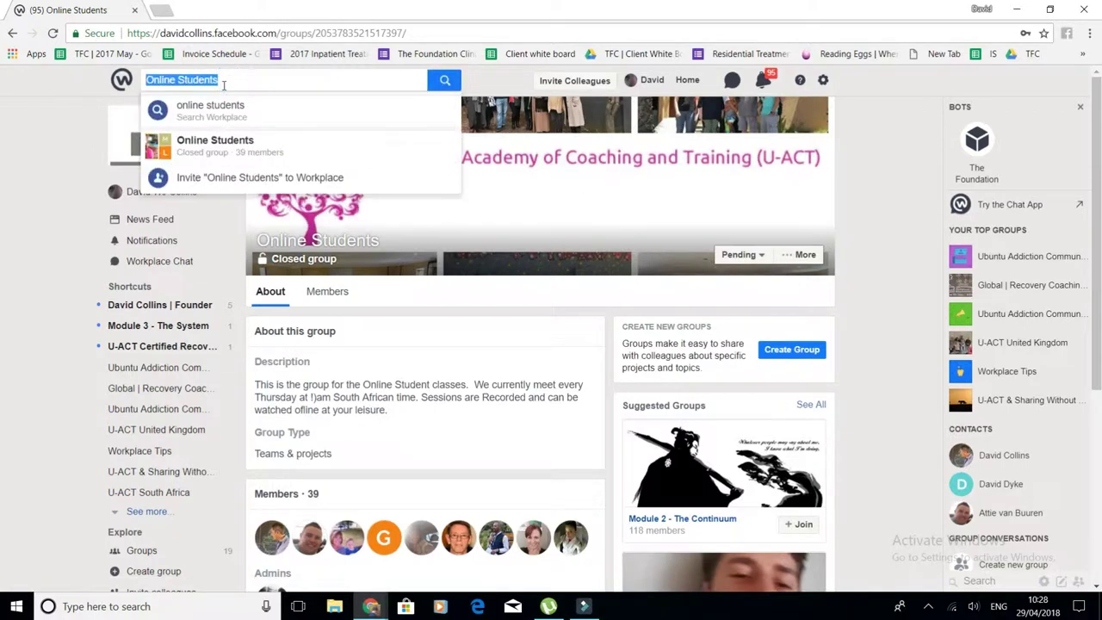
{"action": "type", "text": "modu"}
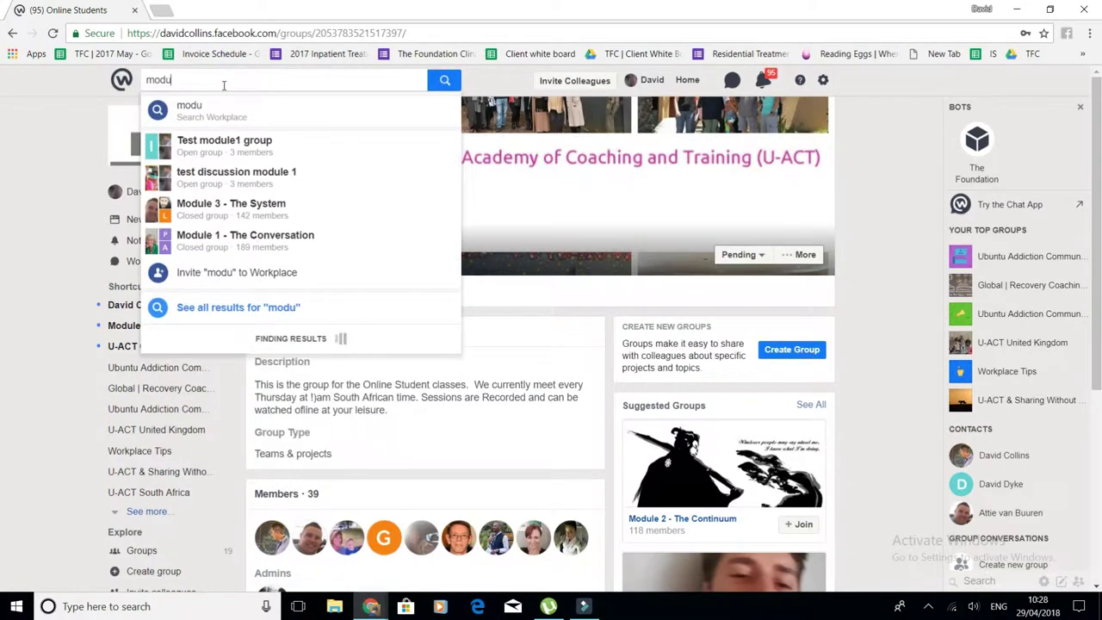
{"action": "type", "text": "les"}
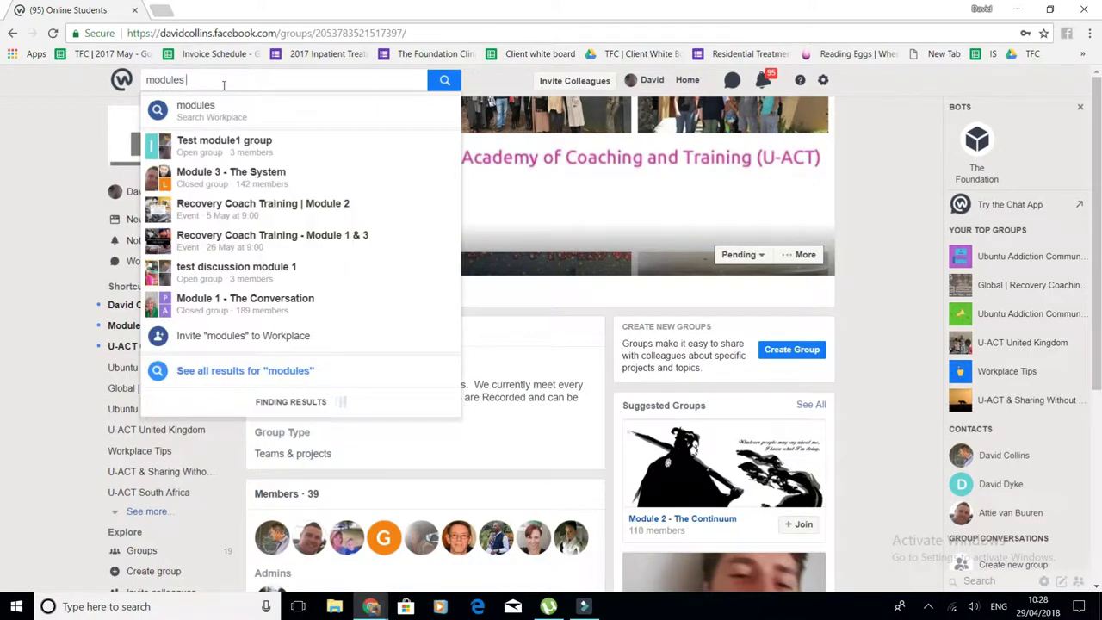
{"action": "left_click", "coordinate": [236, 306]}
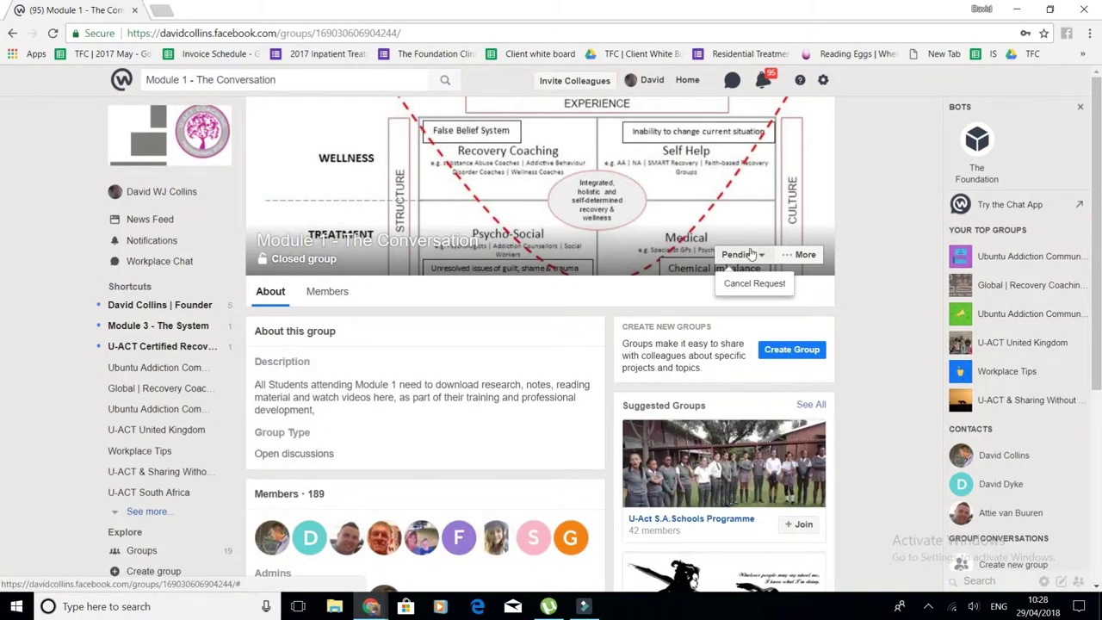
- Search 'module 3' to reach the Module 3 - The System group and start a new group
{"action": "left_click", "coordinate": [280, 80]}
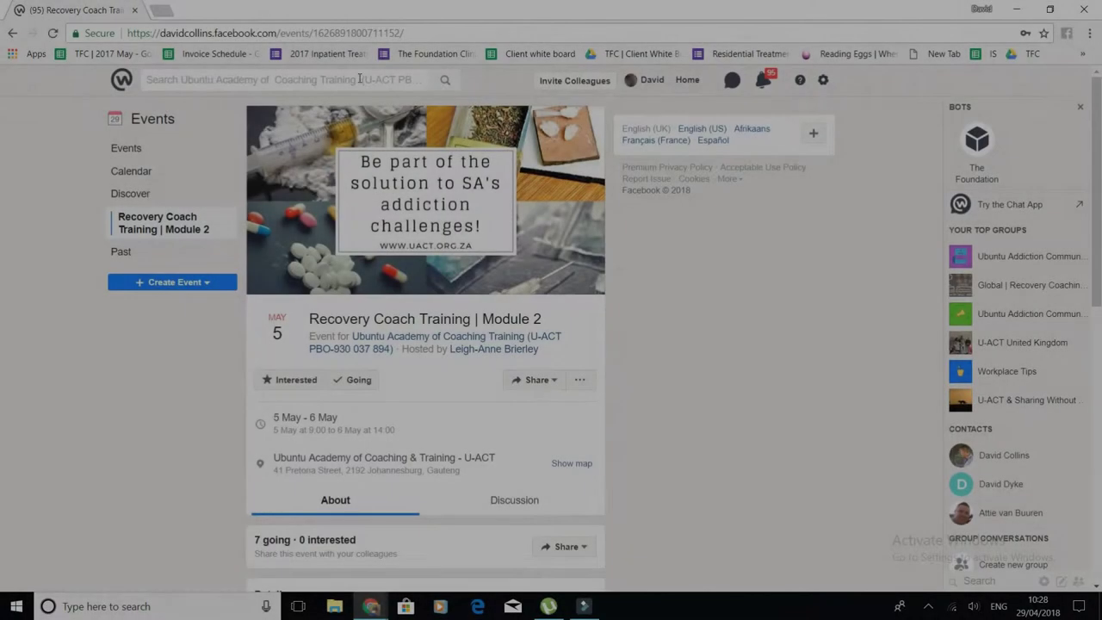
{"action": "left_click", "coordinate": [378, 80]}
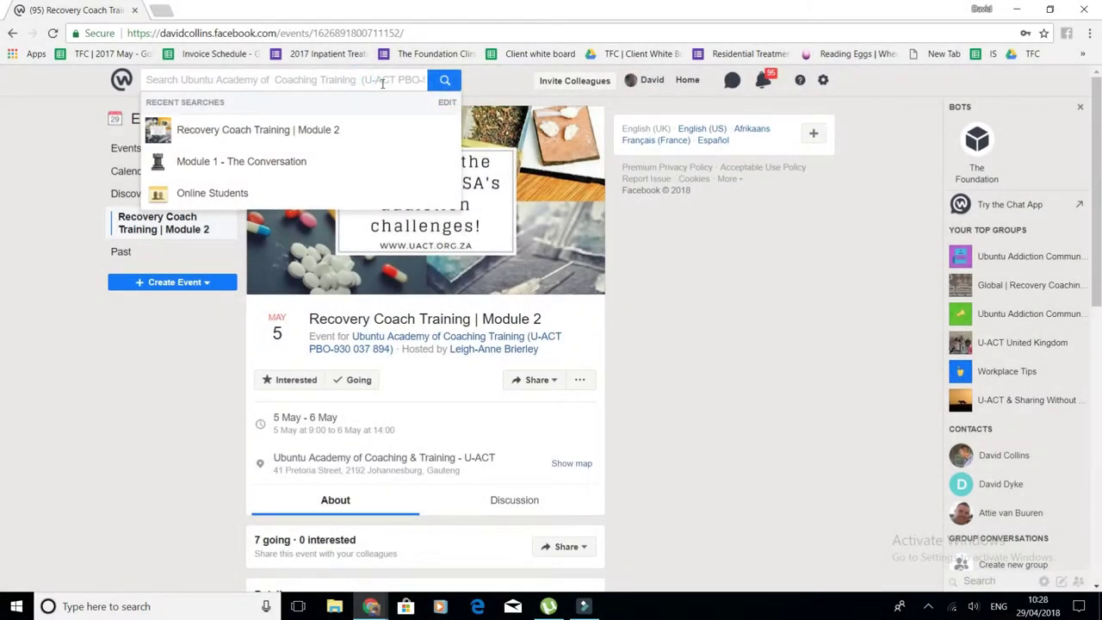
{"action": "type", "text": "module 3"}
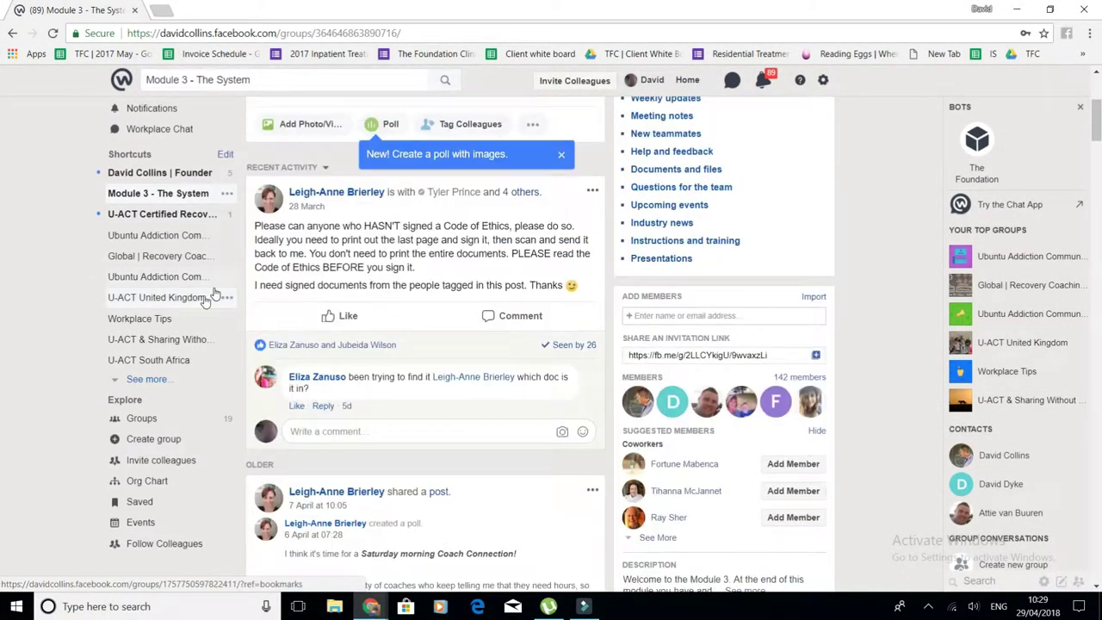
{"action": "left_click", "coordinate": [154, 441]}
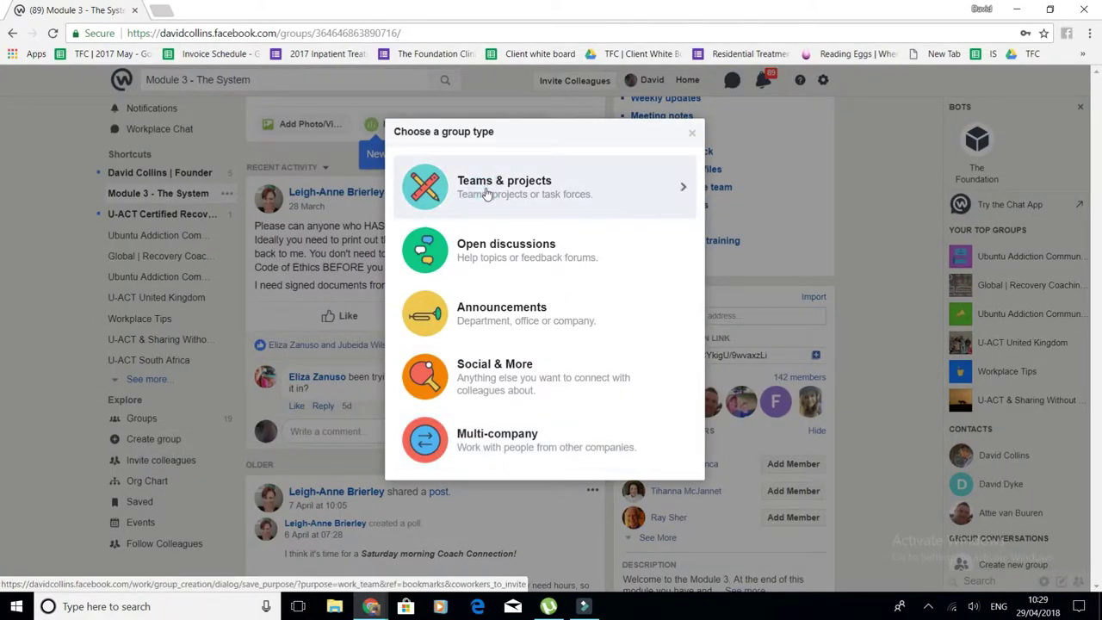
- Set up a Teams & projects group named 'David Test Student' and continue to adding members
{"action": "left_click", "coordinate": [487, 194]}
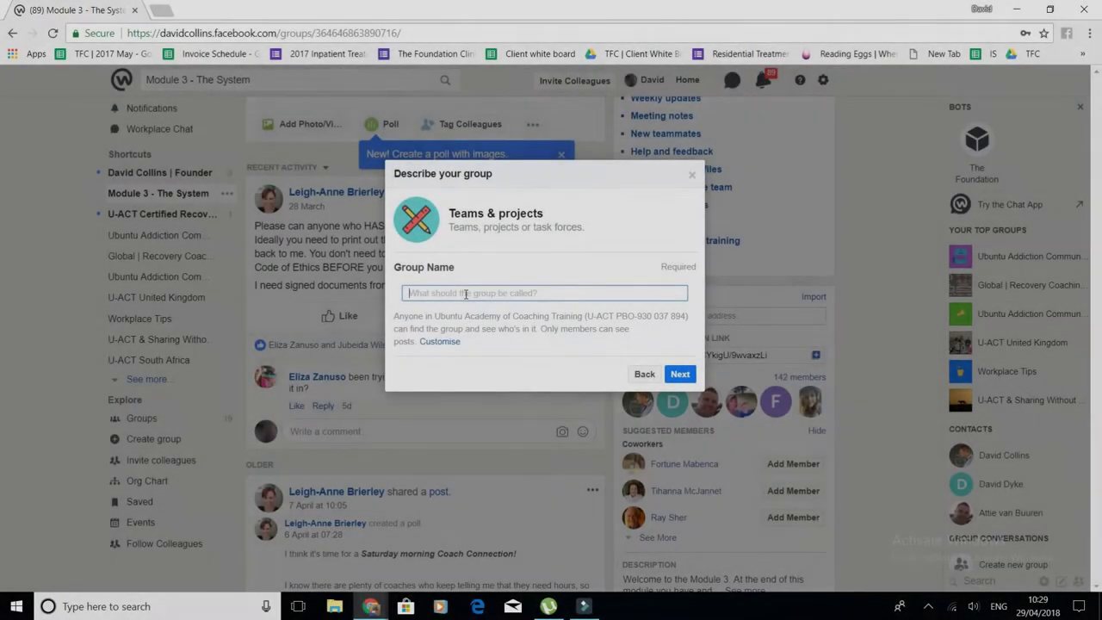
{"action": "left_click", "coordinate": [465, 294]}
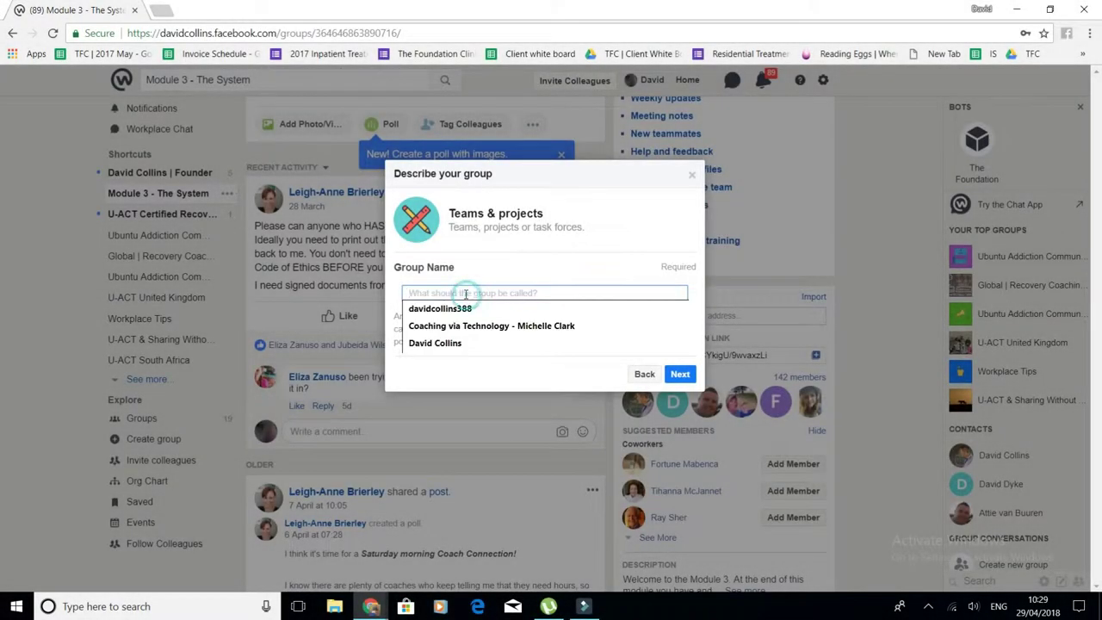
{"action": "type", "text": "David Test S"}
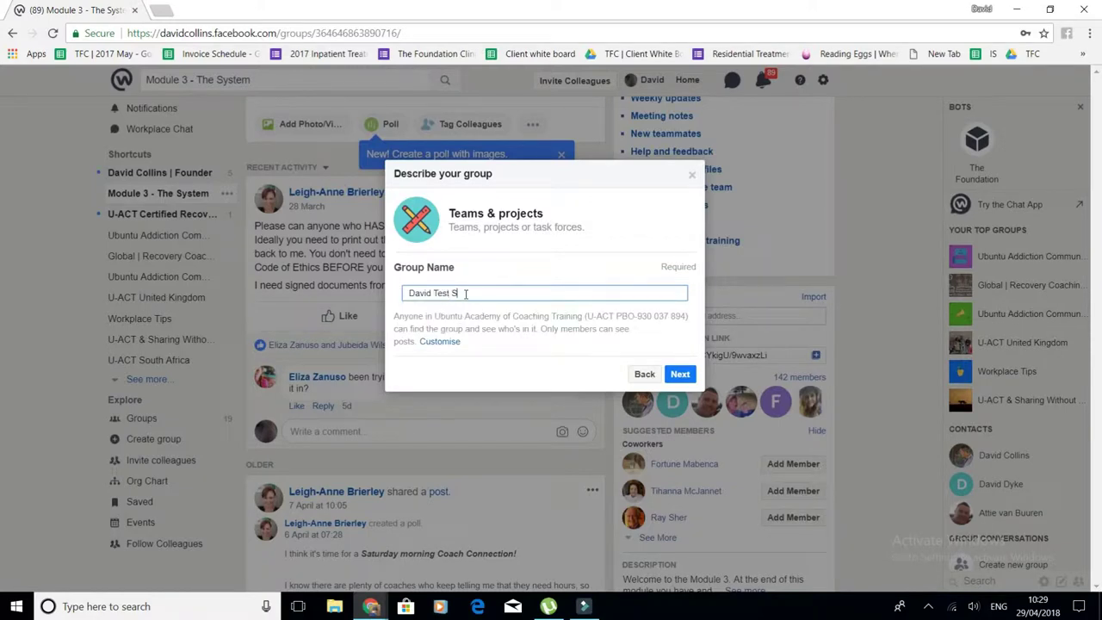
{"action": "type", "text": "t"}
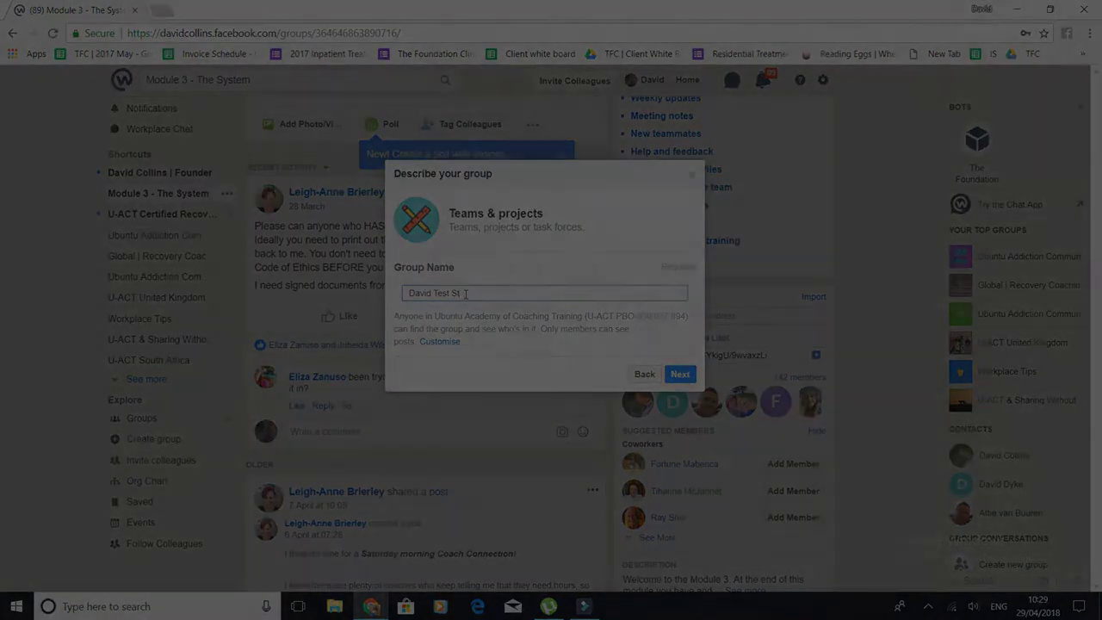
{"action": "type", "text": "udent"}
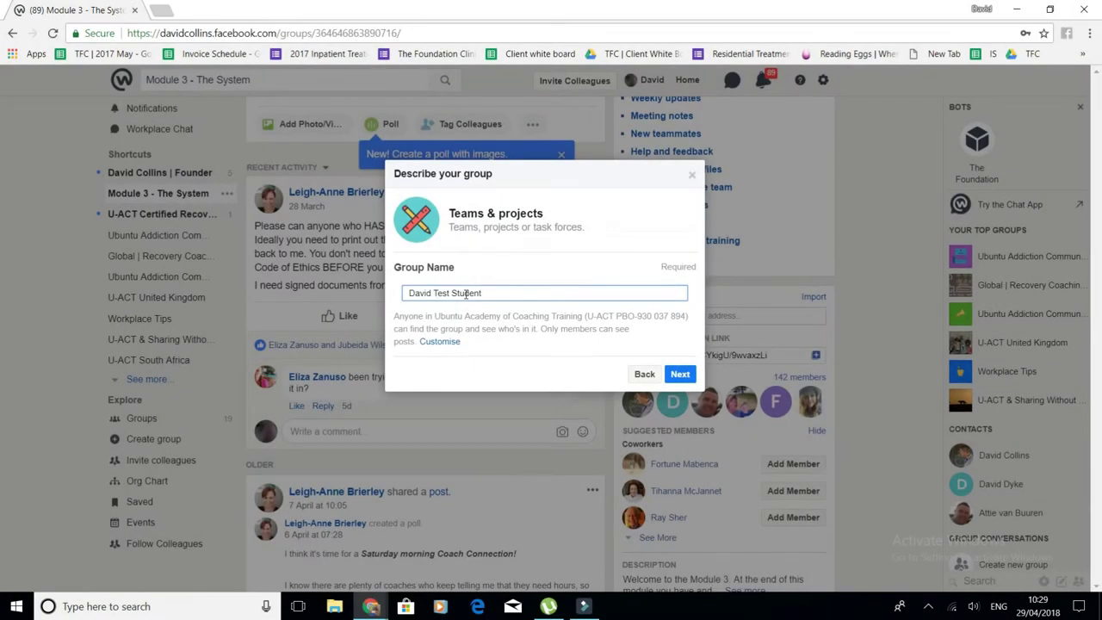
{"action": "left_click", "coordinate": [681, 376]}
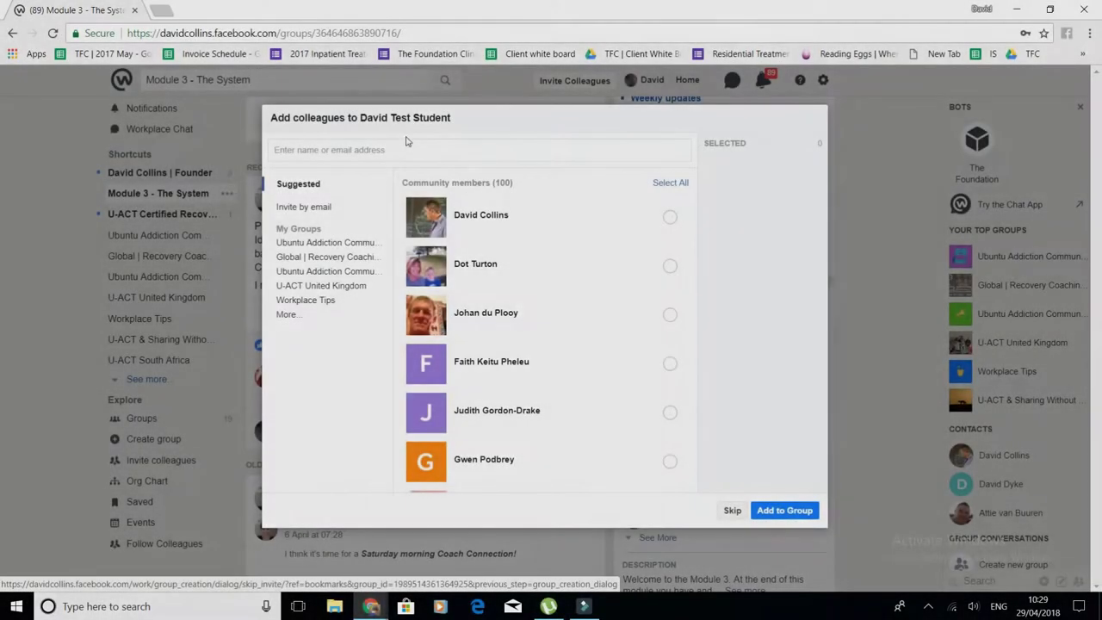
{"action": "left_click", "coordinate": [399, 150]}
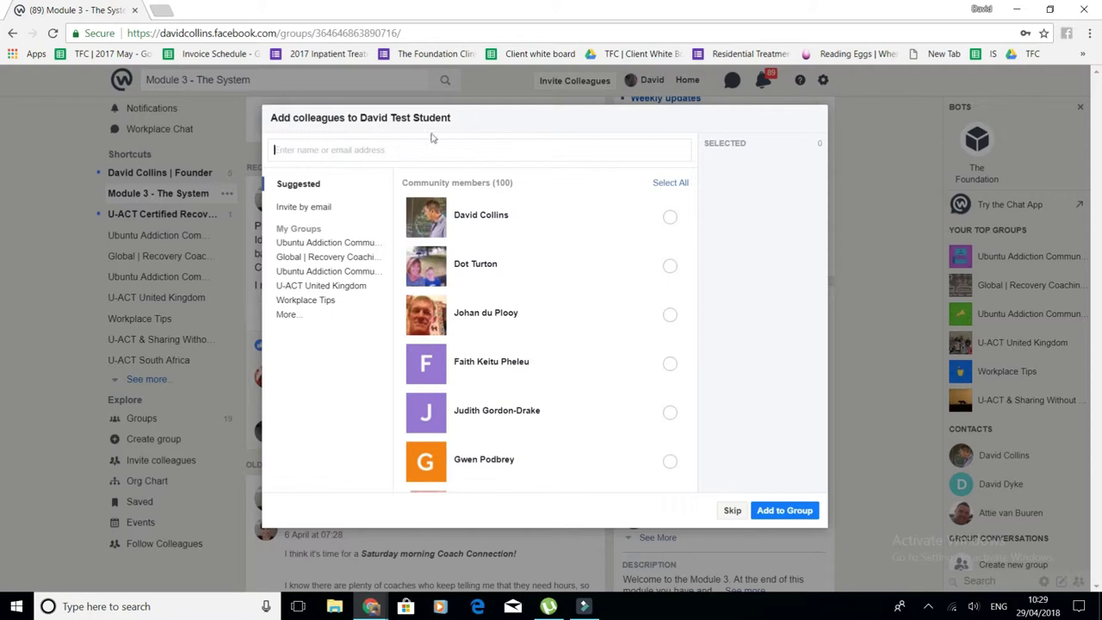
- Add the first suggested colleague and a second colleague found by name search, then create the group
{"action": "left_click", "coordinate": [669, 216]}
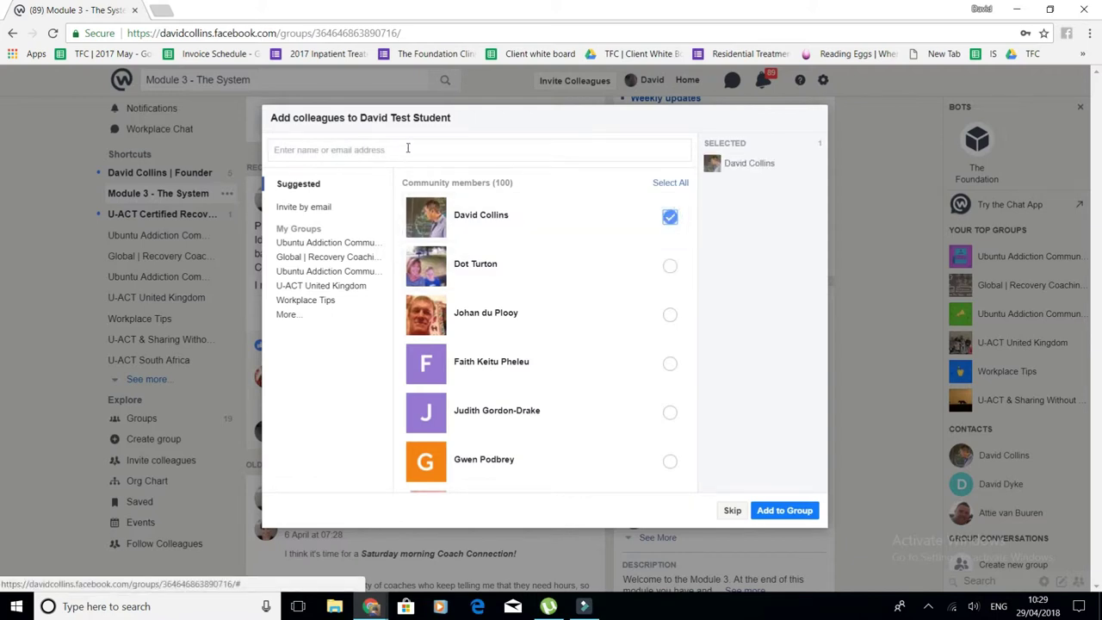
{"action": "type", "text": "leigh"}
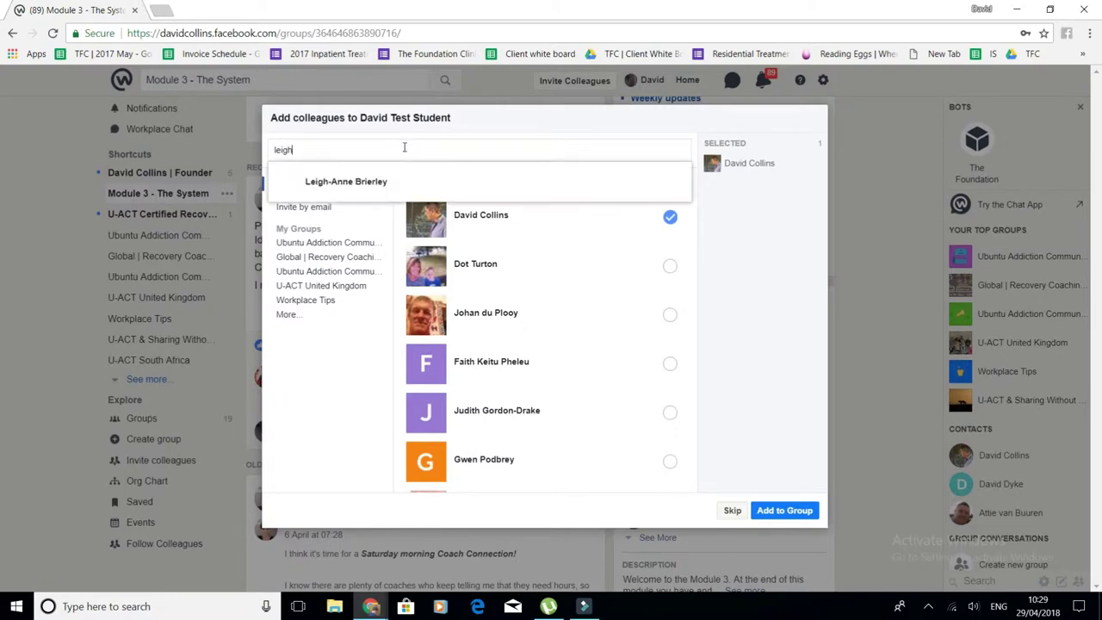
{"action": "left_click", "coordinate": [383, 183]}
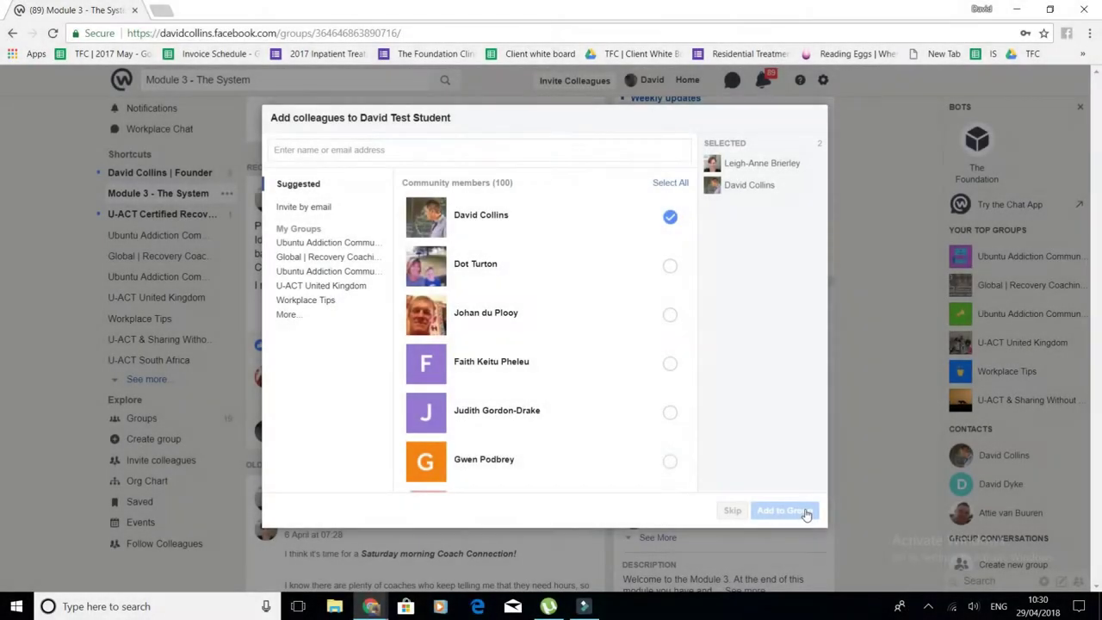
{"action": "left_click", "coordinate": [805, 514]}
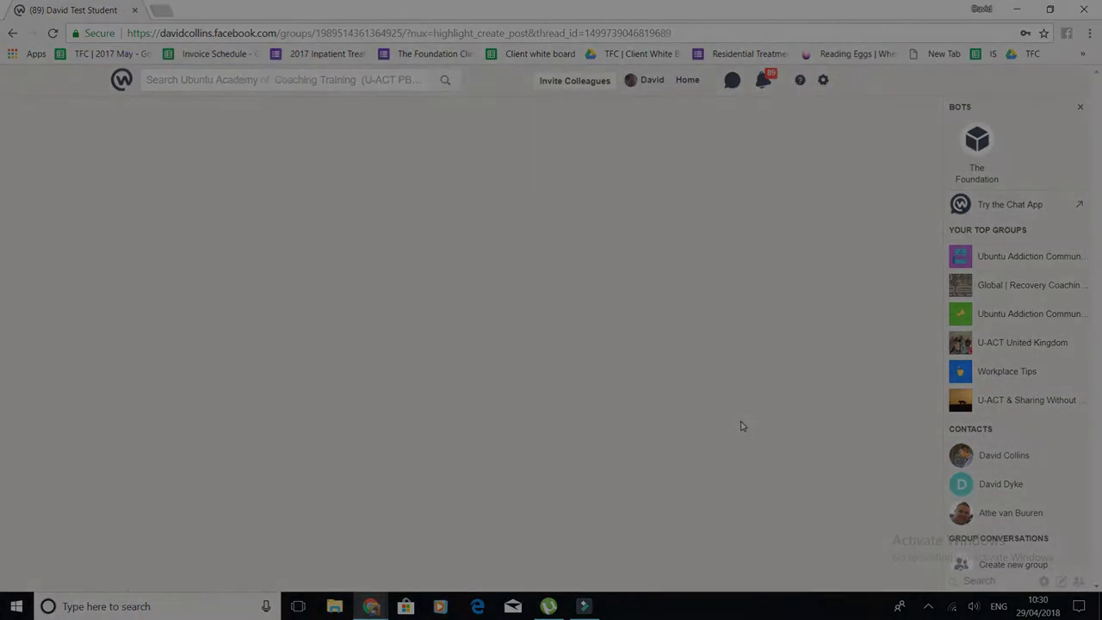